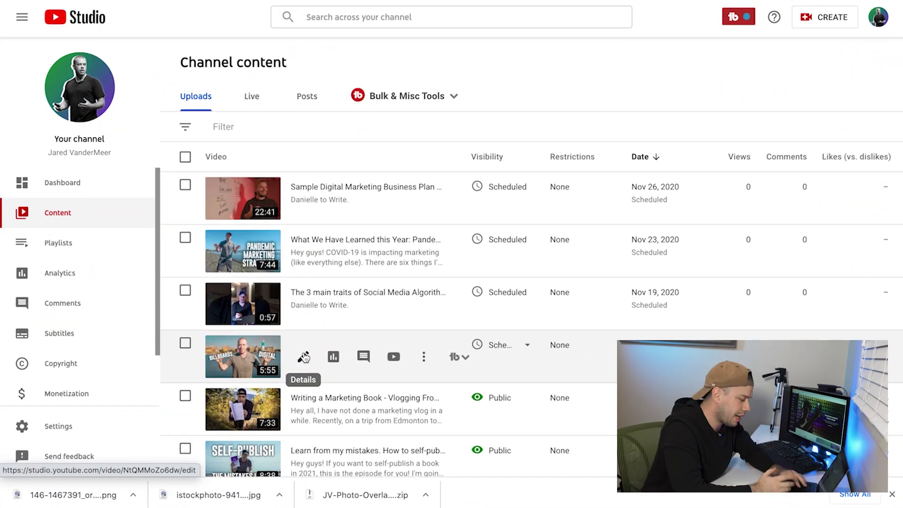
Open the Billboards video's details and scroll through the page back to its Description
click(304, 358)
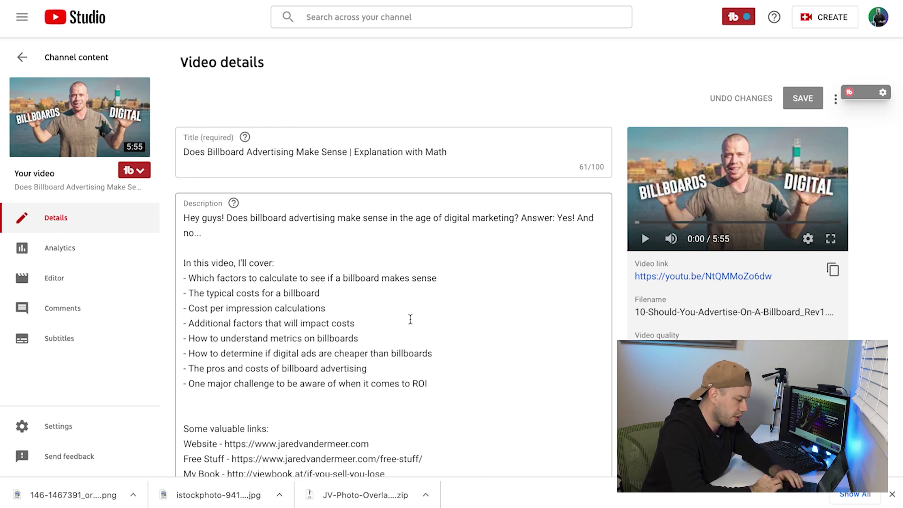
scroll(410, 319, down, 1)
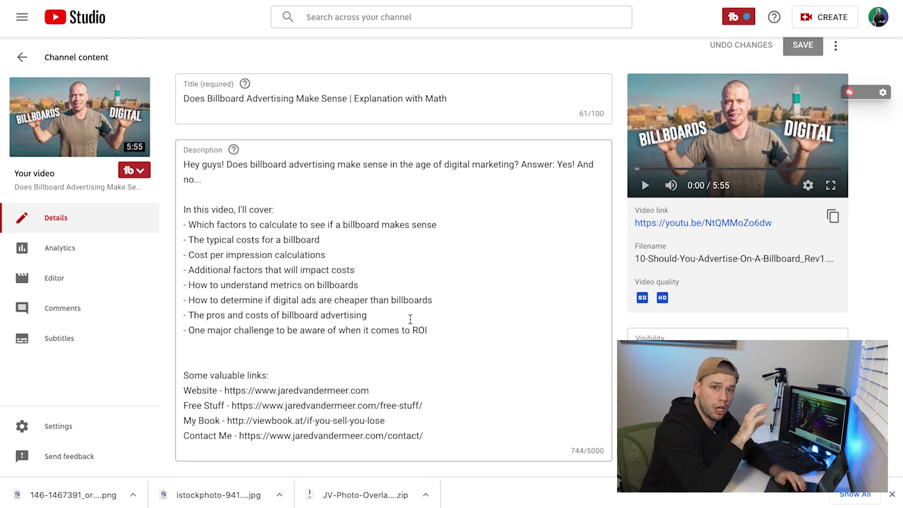
scroll(410, 319, down, 10)
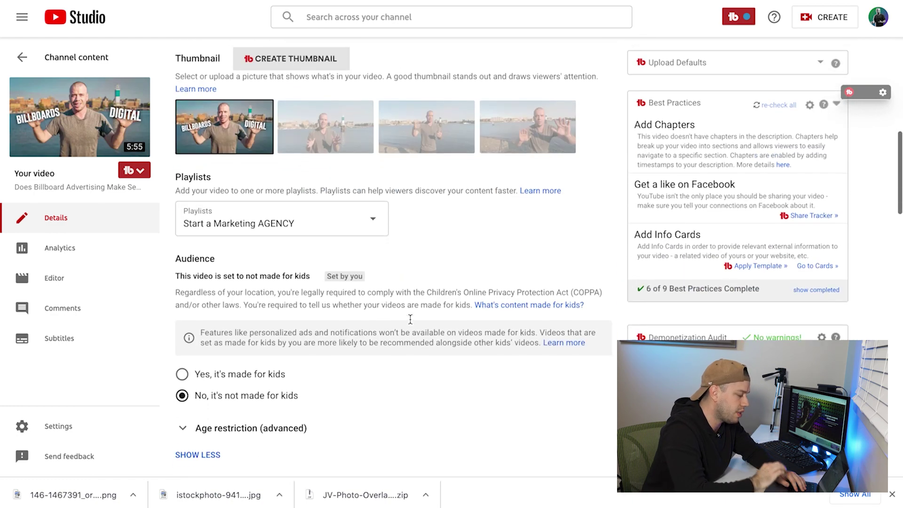
scroll(410, 323, down, 9)
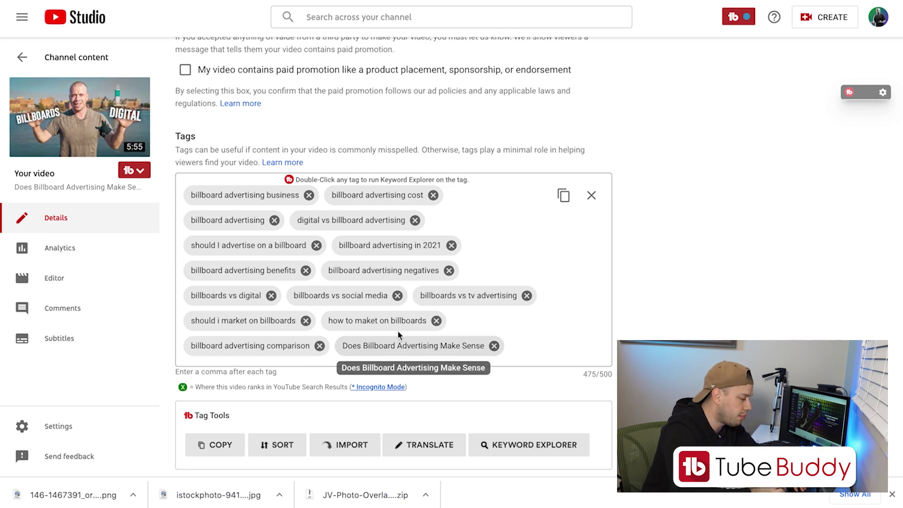
scroll(388, 142, up, 20)
scroll(388, 143, down, 1)
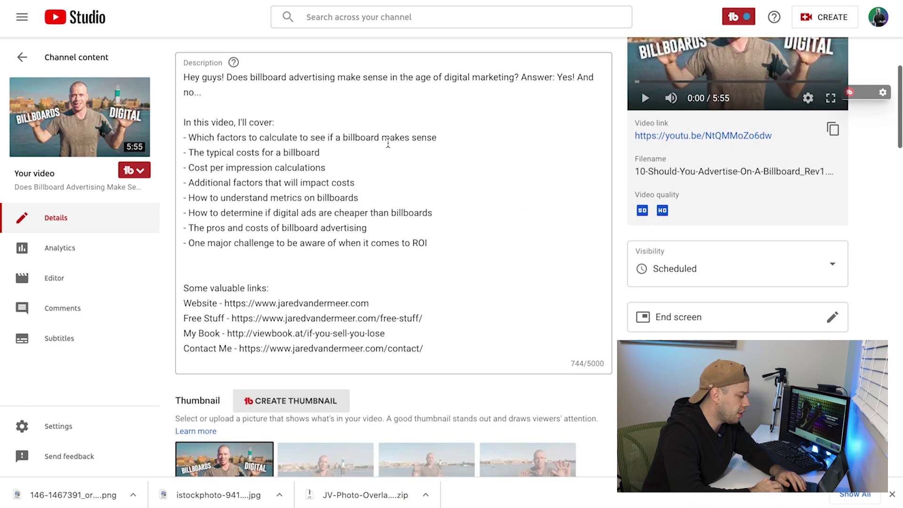
Below the topic list, add 'Here is some chapters to help you navigate this video:' then a line reading 0:00
click(267, 236)
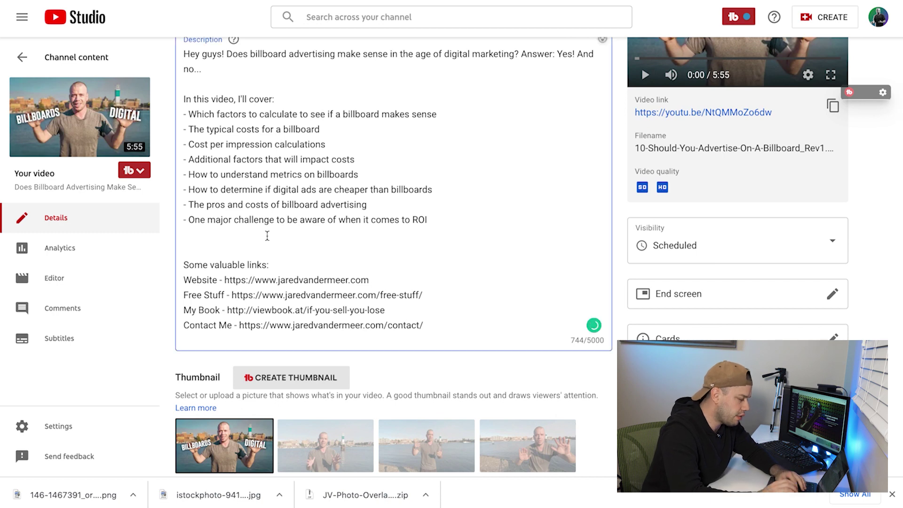
key(Return)
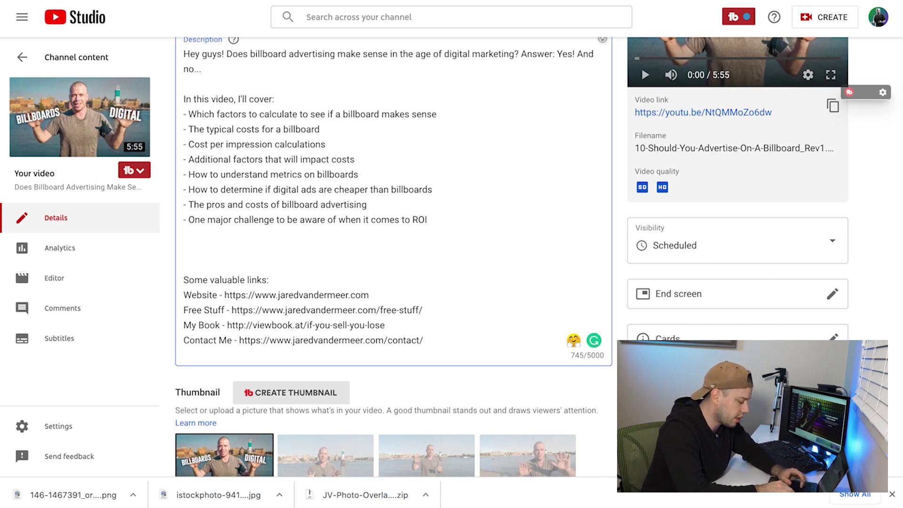
text(He)
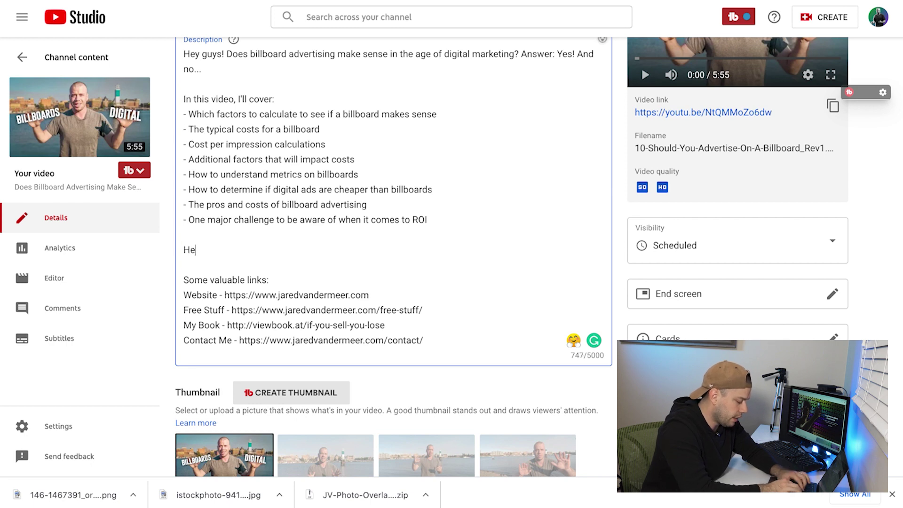
text(re is some )
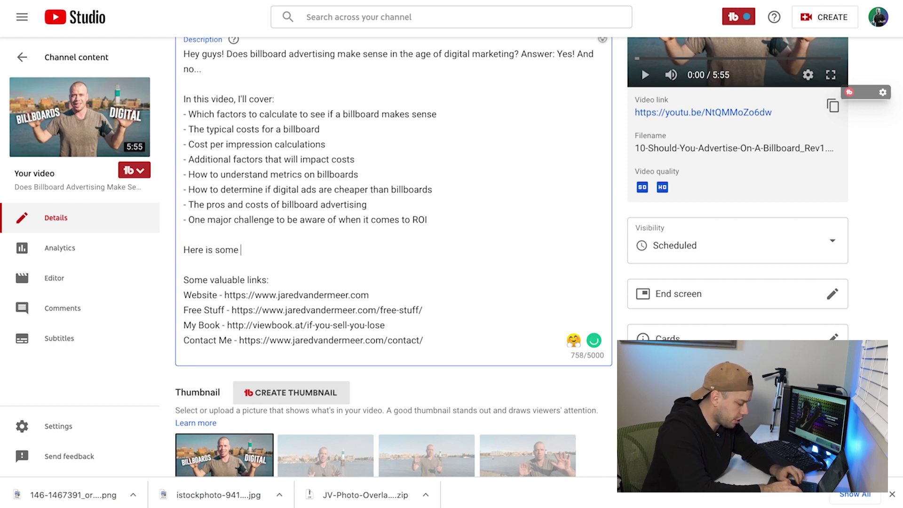
text(chapters to h)
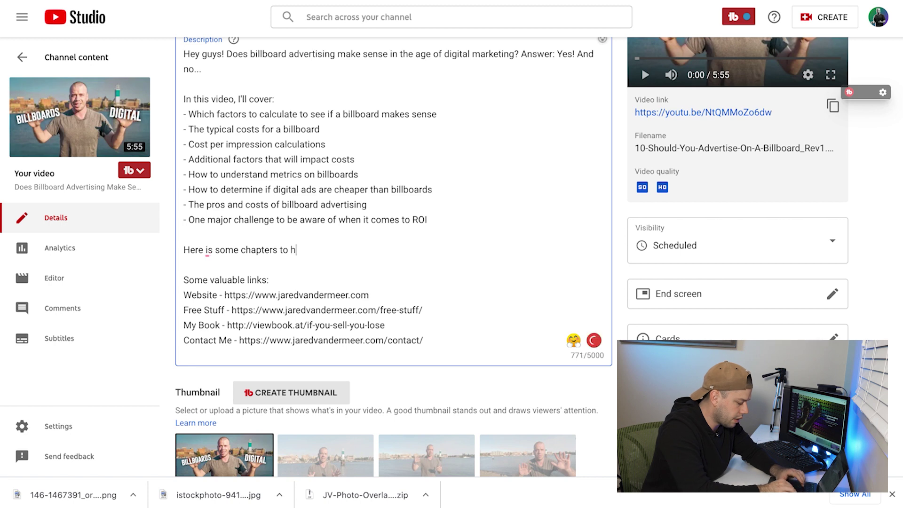
text(elp you navi)
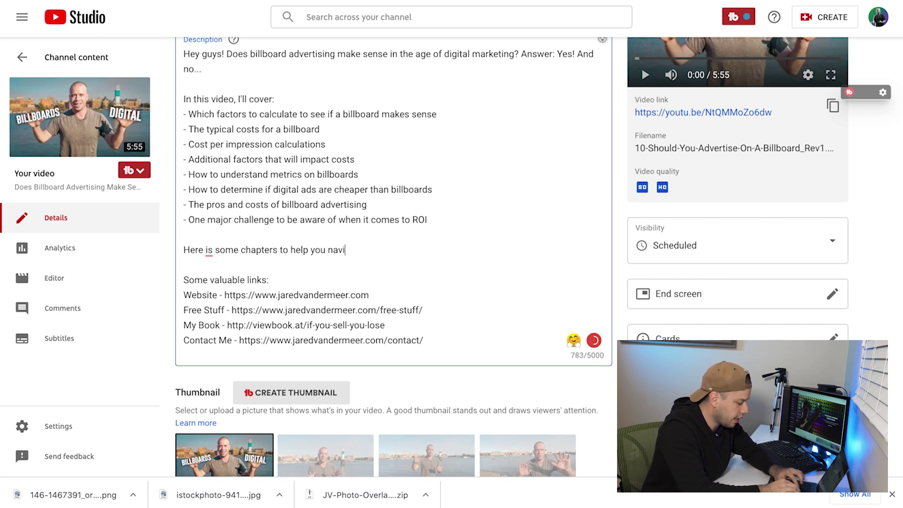
text(gate this vide)
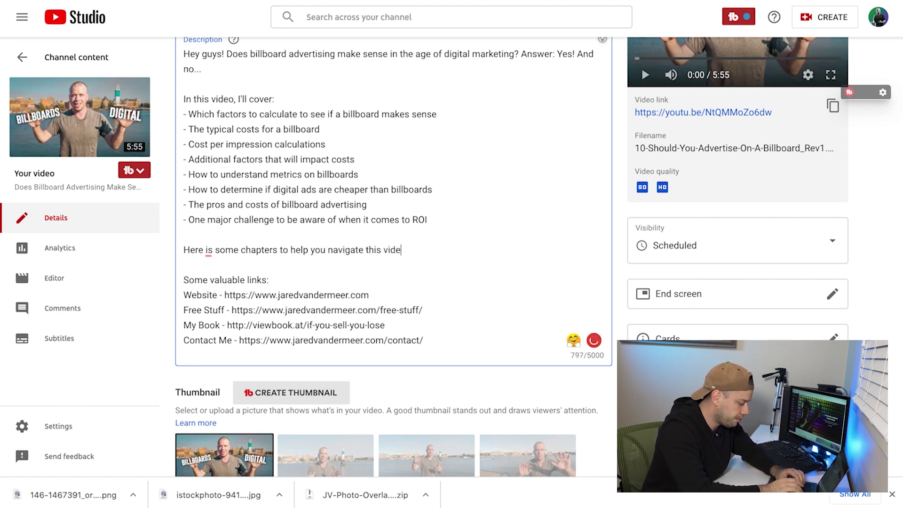
text(o:)
key(Return)
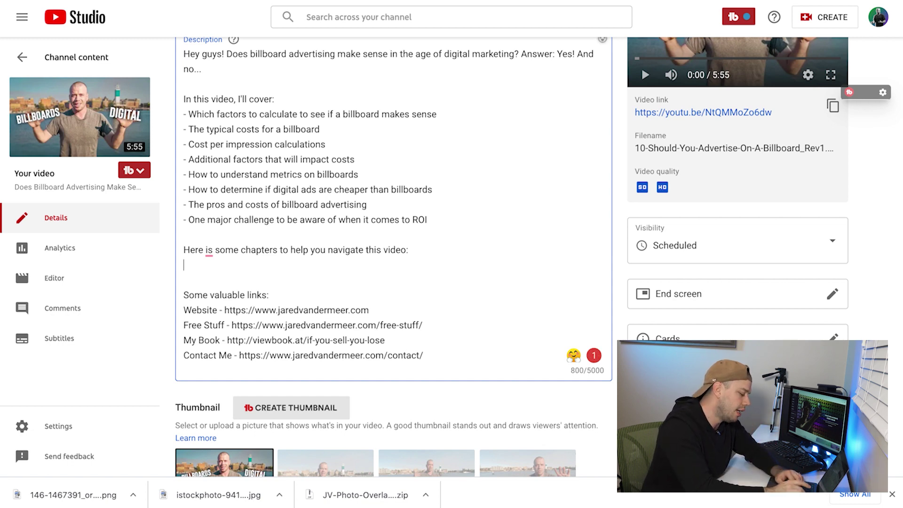
text(0:)
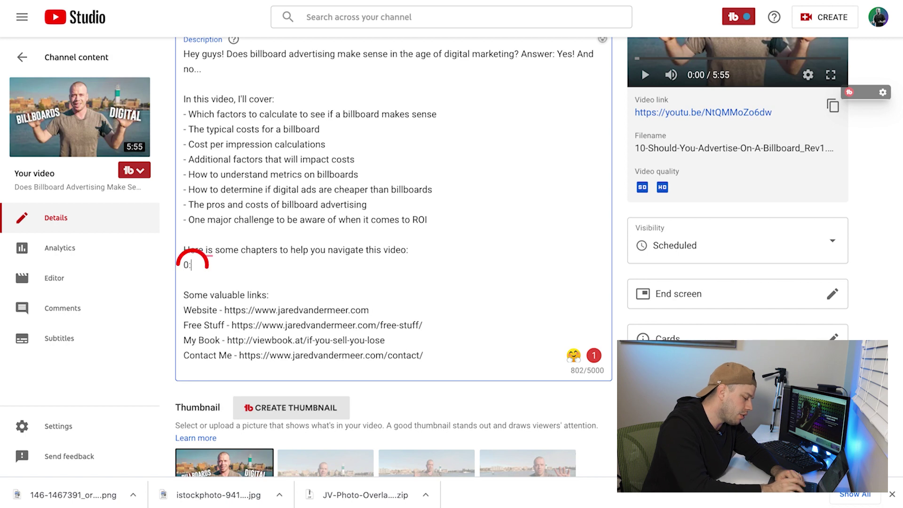
text(00)
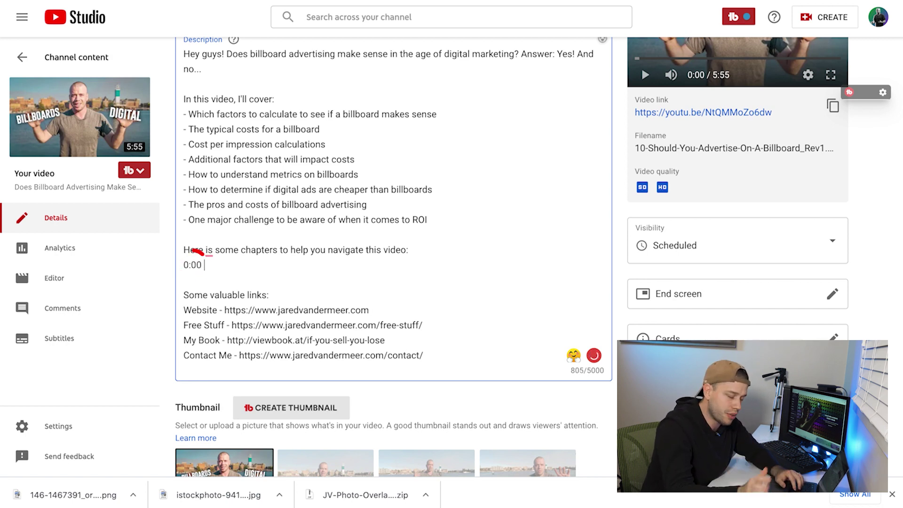
scroll(362, 143, up, 4)
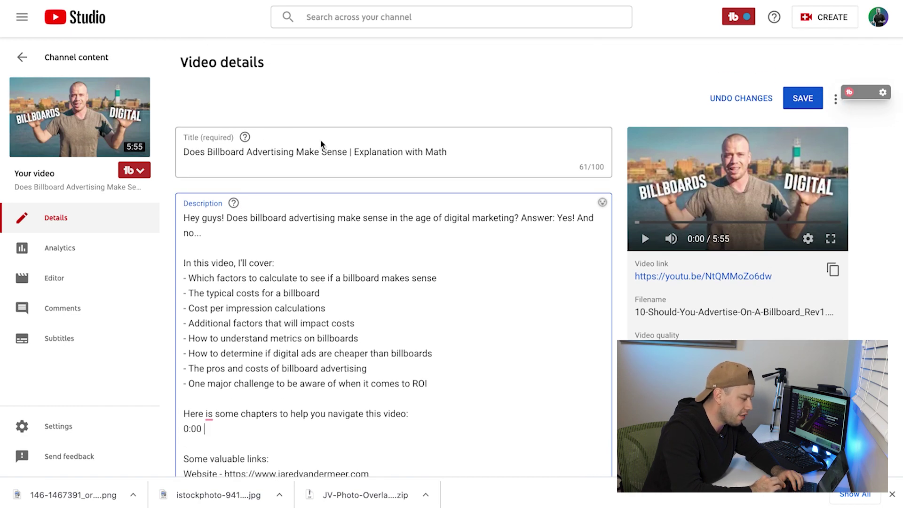
Scroll the Video details page back to the description's lone 0:00 chapter placeholder
scroll(362, 143, down, 10)
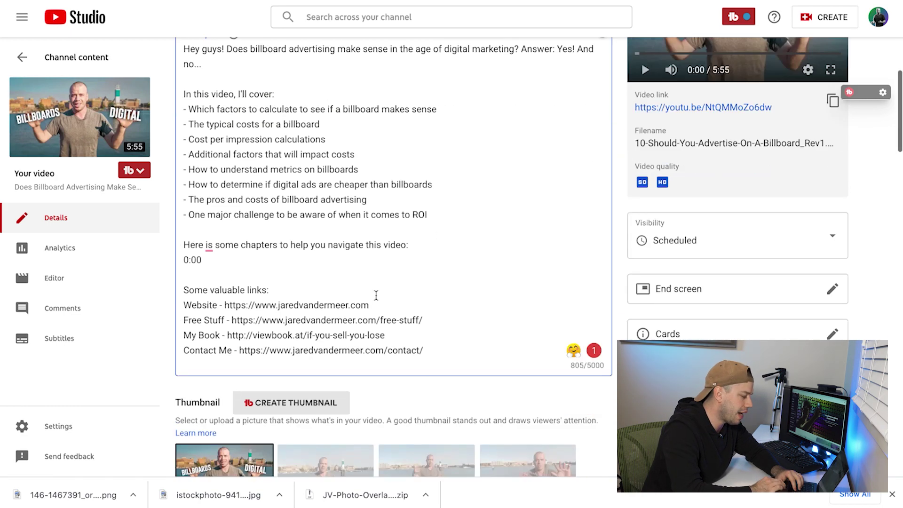
scroll(376, 299, down, 7)
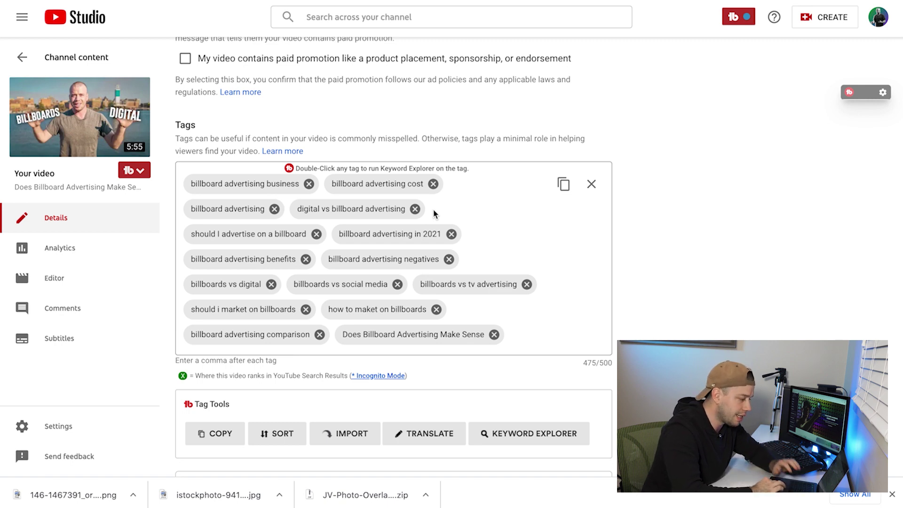
scroll(434, 214, up, 4)
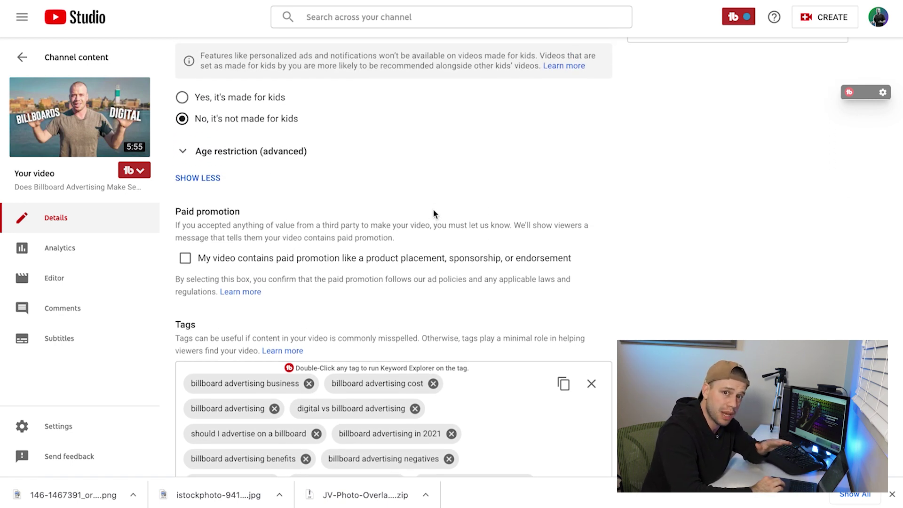
scroll(433, 214, up, 12)
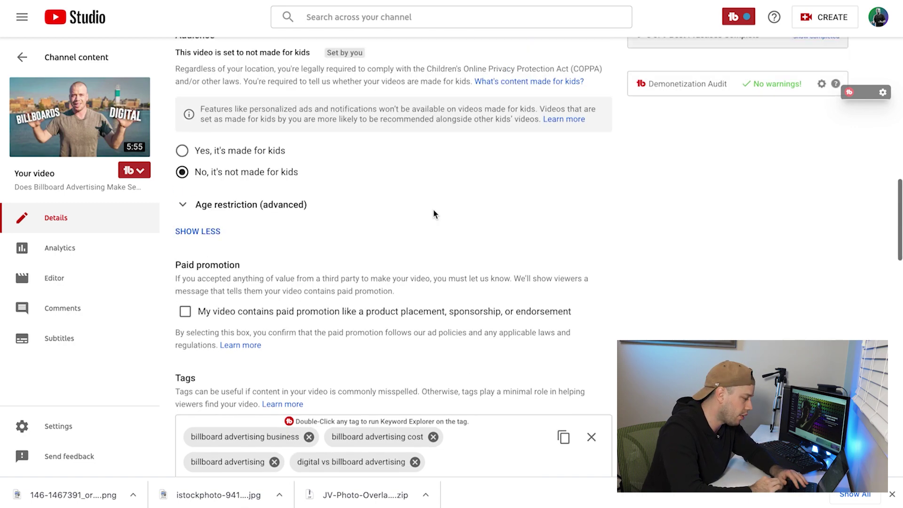
scroll(434, 210, down, 1)
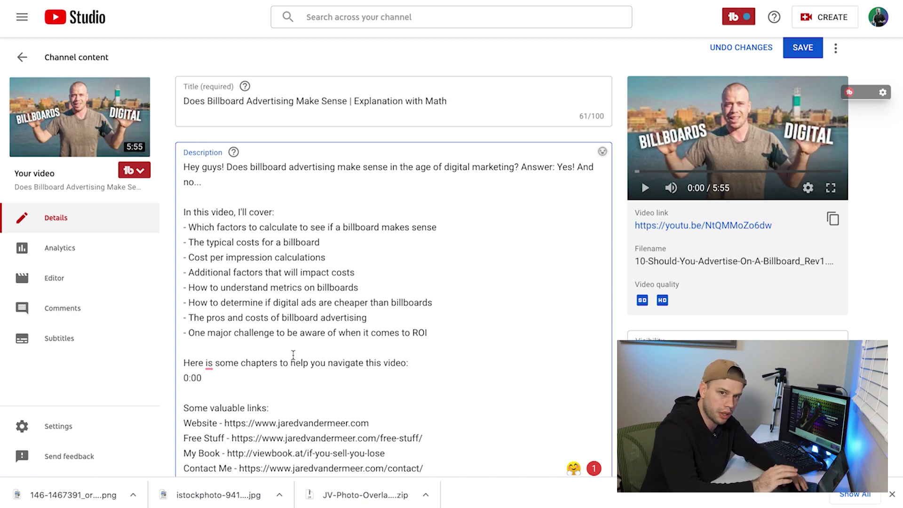
Replace the 0:00 placeholder with the pasted eleven-chapter list ending at 5:20 Conclusion to Episode
drag(207, 379, 184, 378)
text(0:00 Does Billboard Advertising Make Sense 0:40 Driving you still see Billboards Everywhere 0:55 So Should you Advertise on Billboards? 1:12 Breaking down the benefits of Billboard Advertising 1:35 Cost of a Billboard per Impression 2:18 Comparing Billboards to Digital Ads 3:00 So Billboards can make sense! 3:35 Prediction about Billboard Advertising in Next 5 Years 3:50 One more consideration when looking at Billboard Advertising 4:50 What to do when Negotiating a Billboard Ad Buy 5:20 Conclusion to Episode)
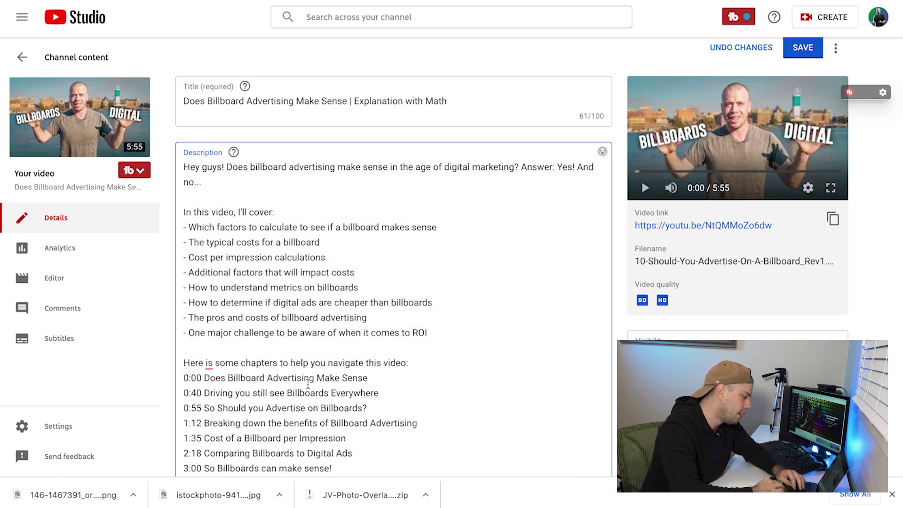
scroll(308, 384, down, 3)
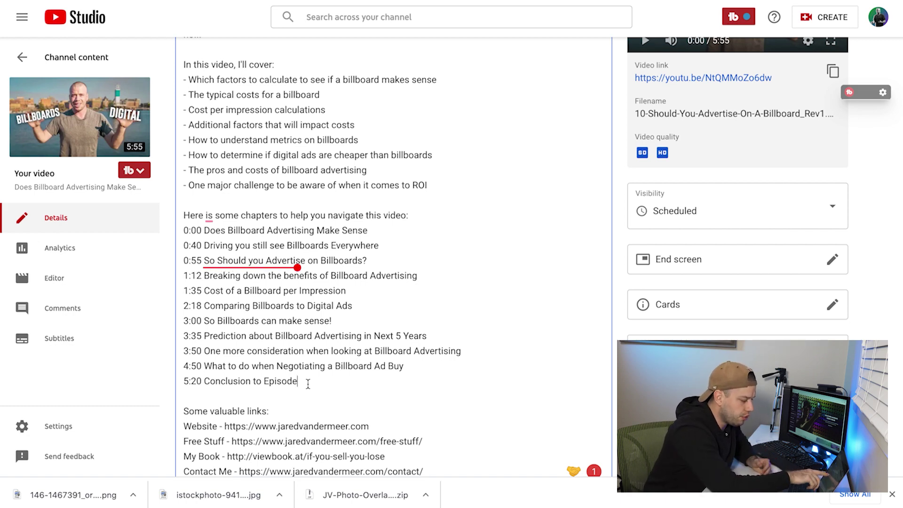
scroll(308, 384, down, 10)
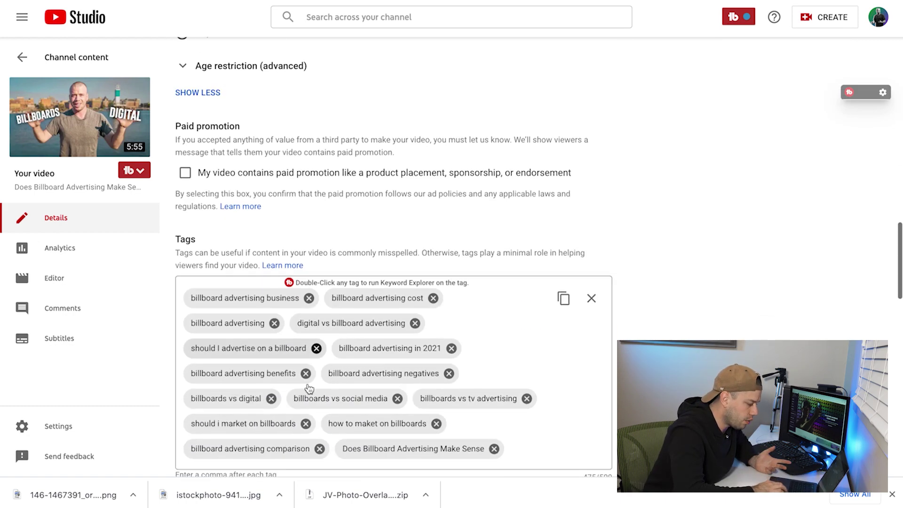
Check the tags, then save the description with its chapter list and return to the uploads list
scroll(309, 387, down, 4)
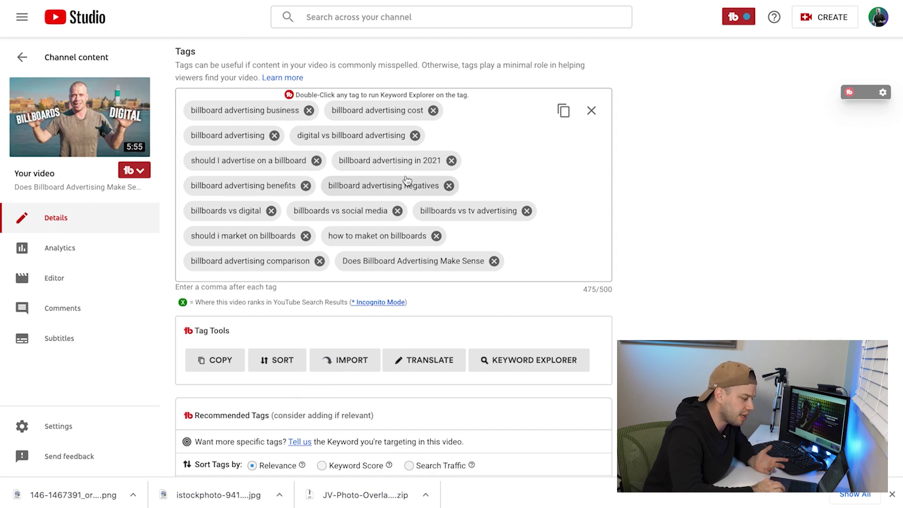
scroll(407, 181, up, 15)
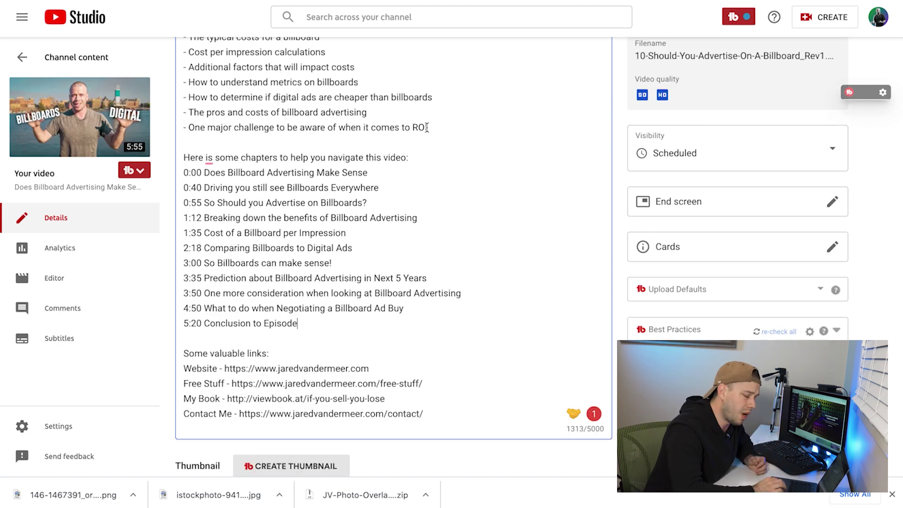
scroll(406, 176, up, 2)
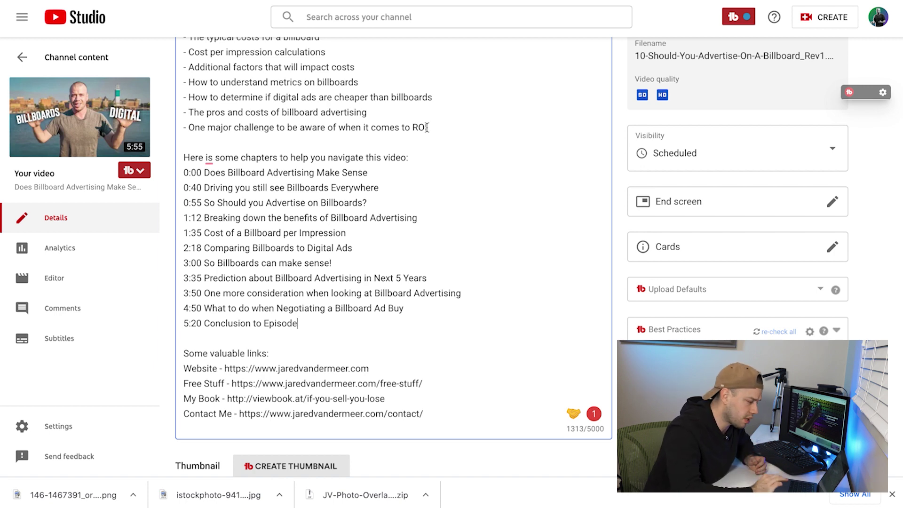
scroll(427, 127, up, 5)
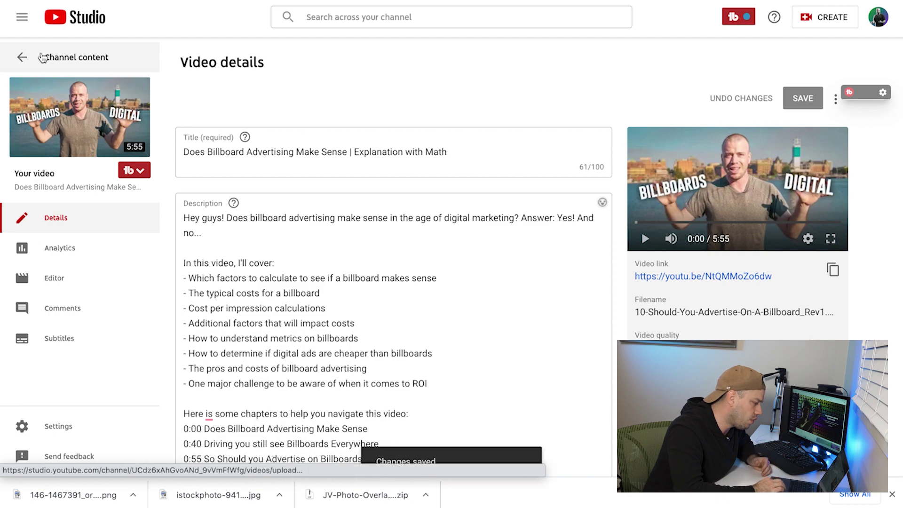
click(42, 58)
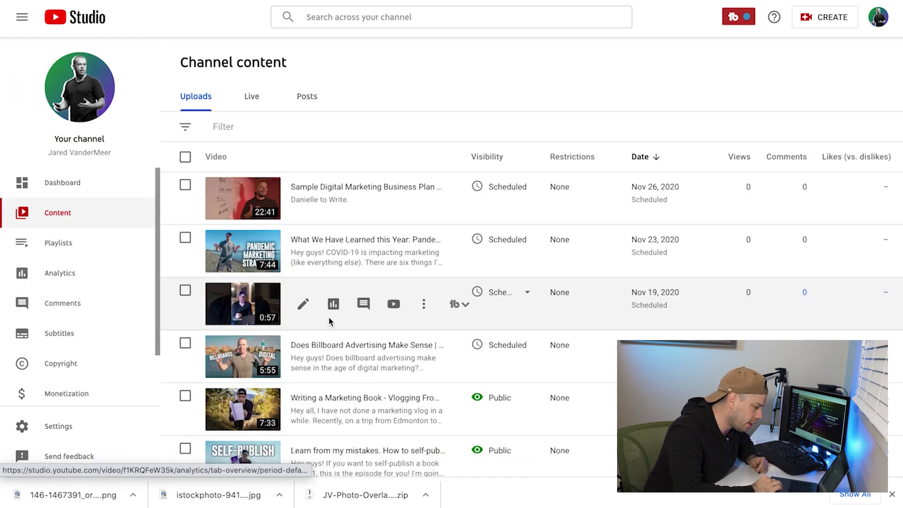
Open the details of the Sep 29 video 'The Next Big Social Media Platform - 2021'
scroll(329, 317, down, 12)
scroll(329, 321, down, 9)
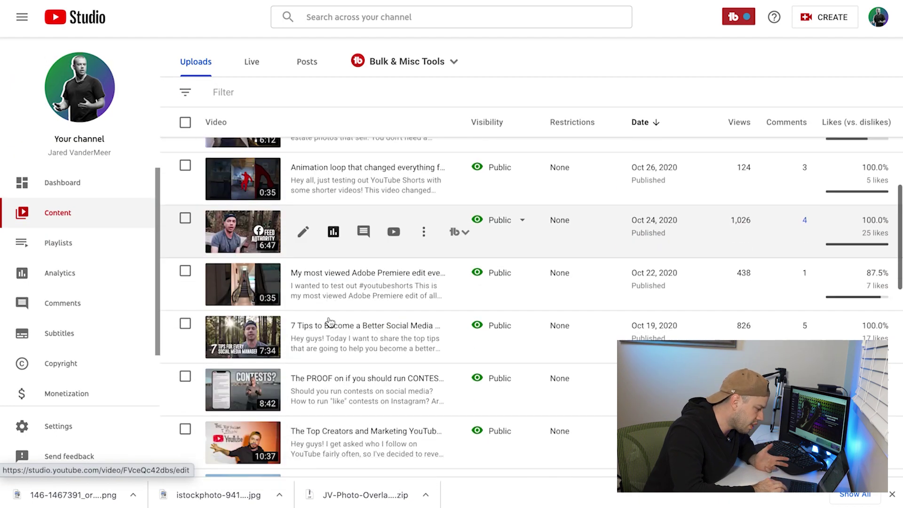
scroll(348, 376, down, 3)
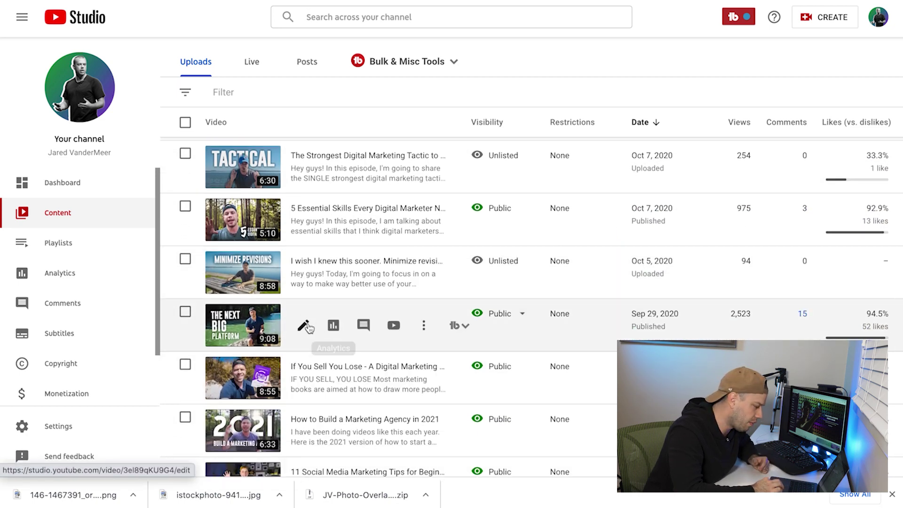
click(304, 325)
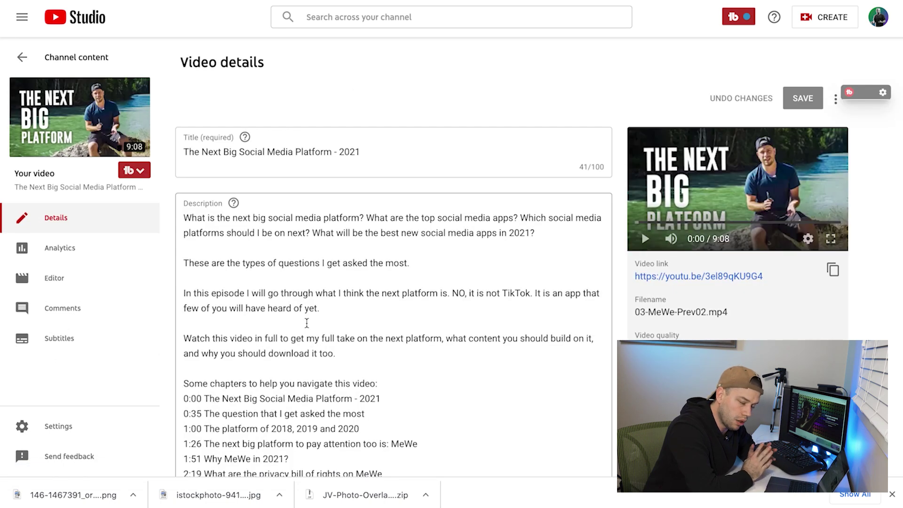
Scroll through its description to view the chapter list from 0:00 to 8:14
scroll(311, 398, down, 9)
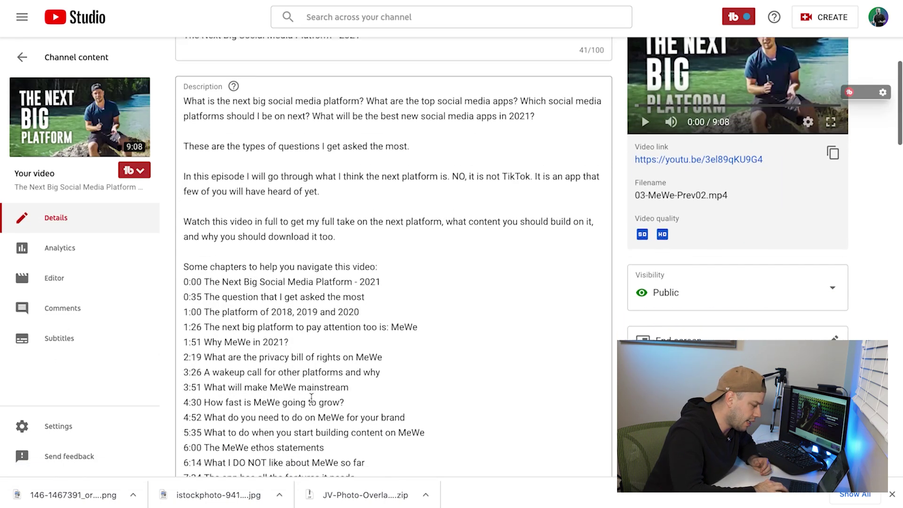
scroll(311, 398, down, 15)
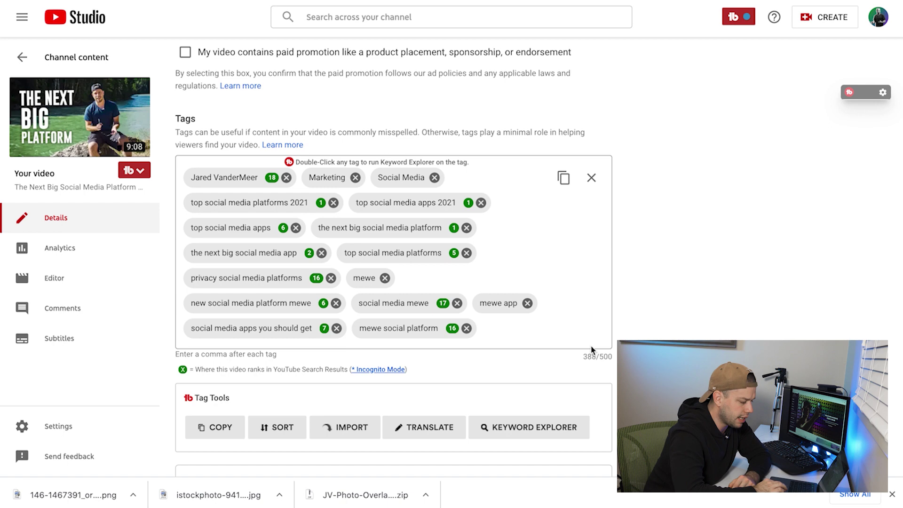
scroll(591, 349, up, 20)
scroll(591, 349, up, 4)
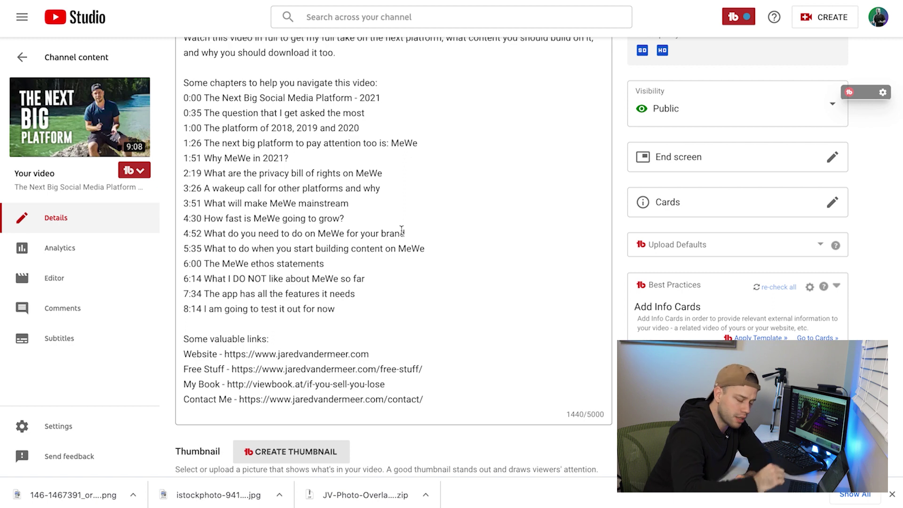
scroll(376, 161, up, 8)
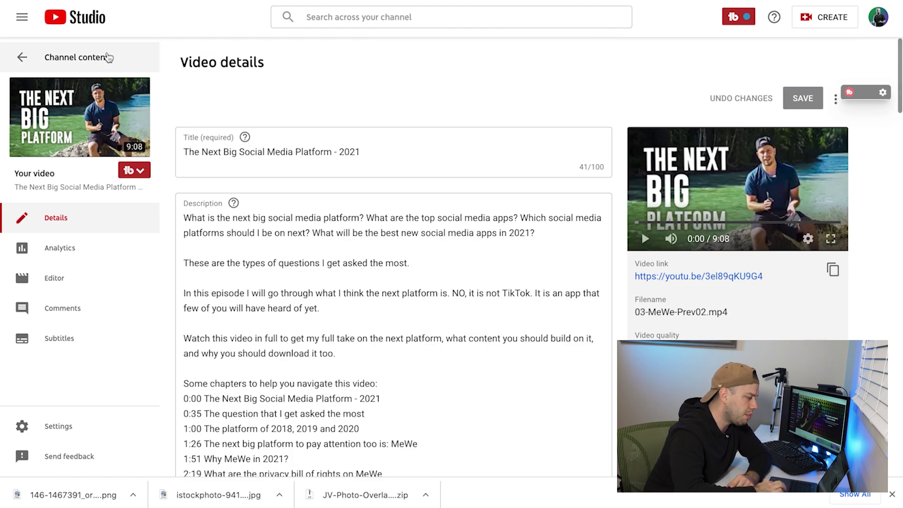